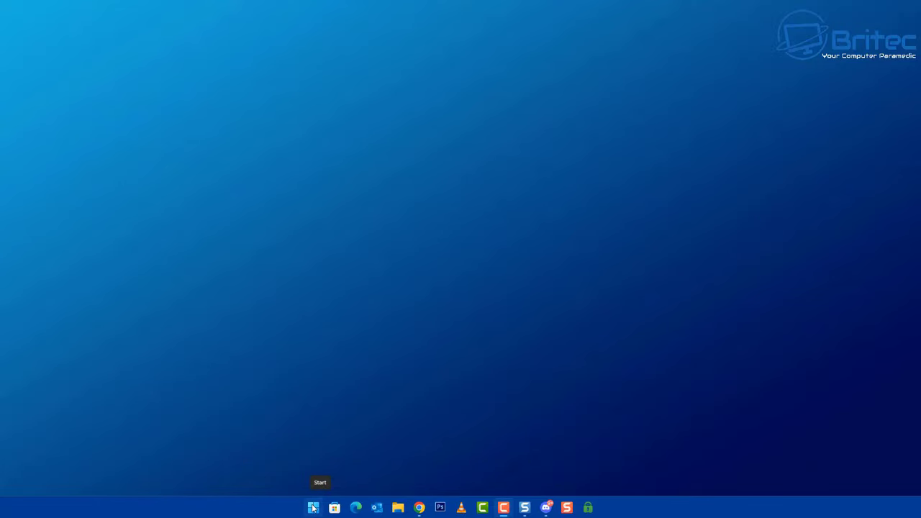
Open Control Panel's Programs and Features list and scroll down to the ASUS AURA entries.
{"action": "left_click", "coordinate": [313, 508]}
{"action": "left_click", "coordinate": [357, 167]}
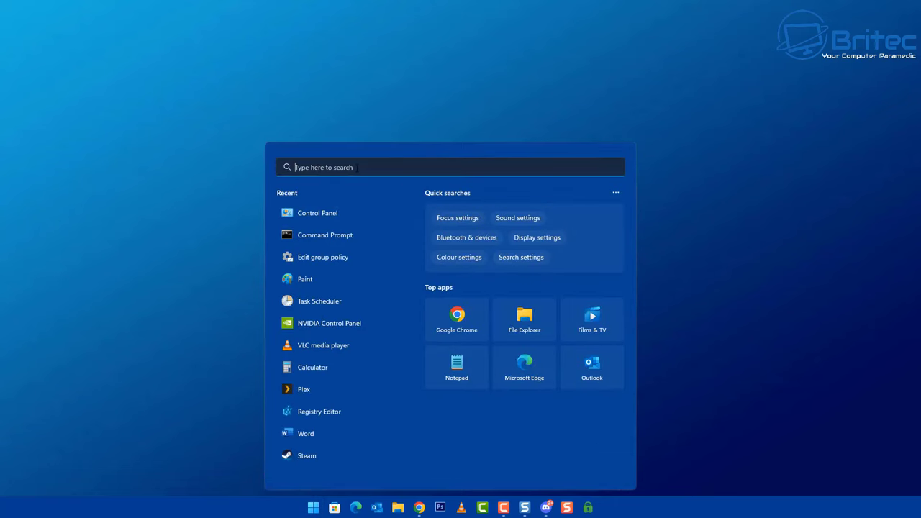
{"action": "type", "text": "c"}
{"action": "left_click", "coordinate": [324, 244]}
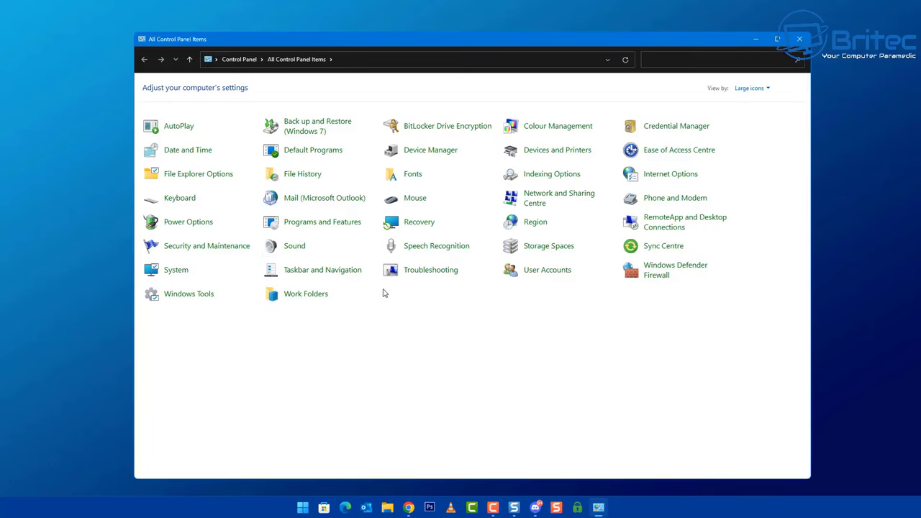
{"action": "left_click", "coordinate": [301, 226]}
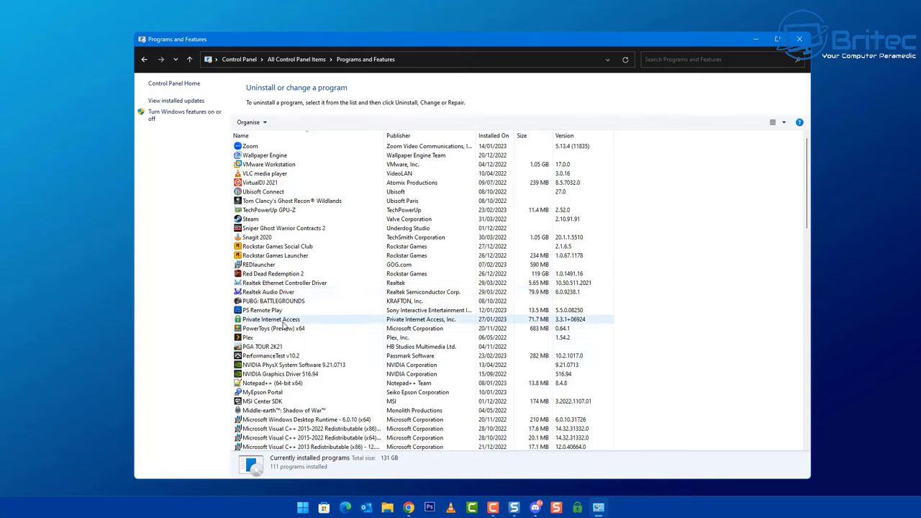
{"action": "scroll", "coordinate": [308, 346], "scroll_direction": "down", "scroll_amount": 1}
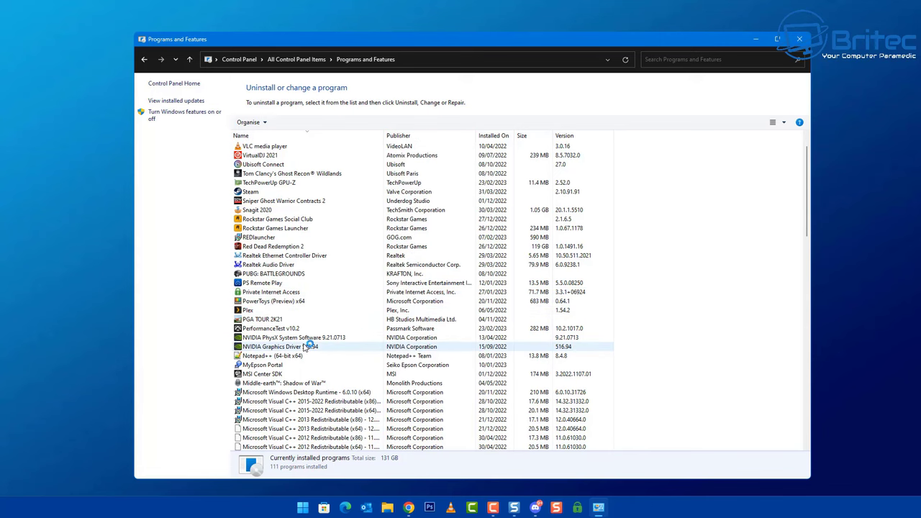
{"action": "scroll", "coordinate": [305, 346], "scroll_direction": "down", "scroll_amount": 2}
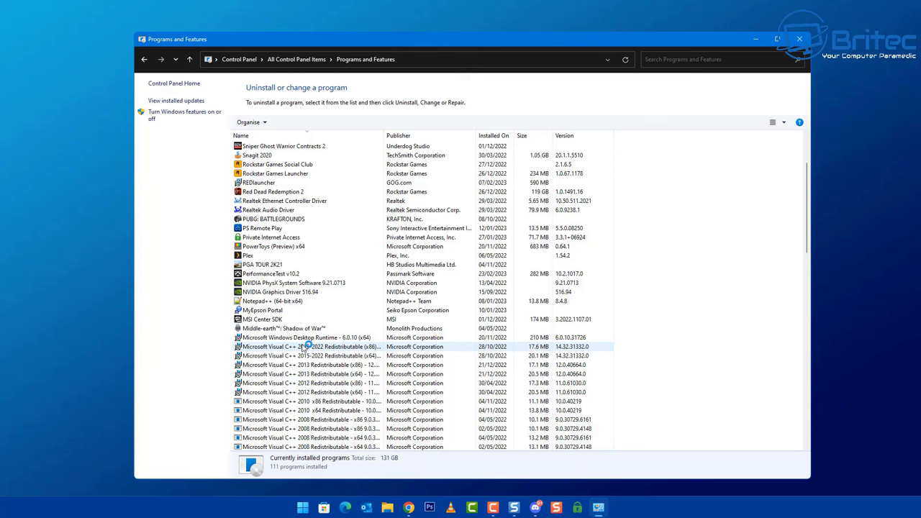
{"action": "scroll", "coordinate": [305, 346], "scroll_direction": "down", "scroll_amount": 11}
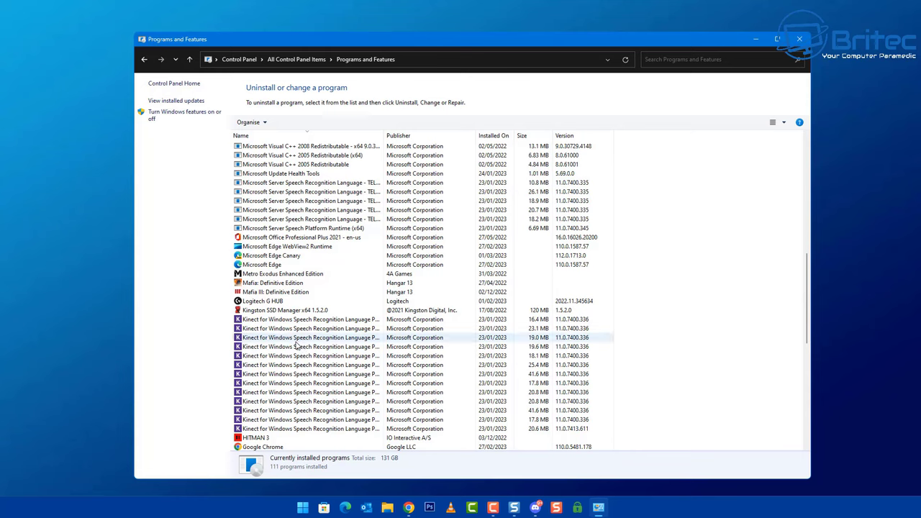
{"action": "scroll", "coordinate": [295, 346], "scroll_direction": "down", "scroll_amount": 5}
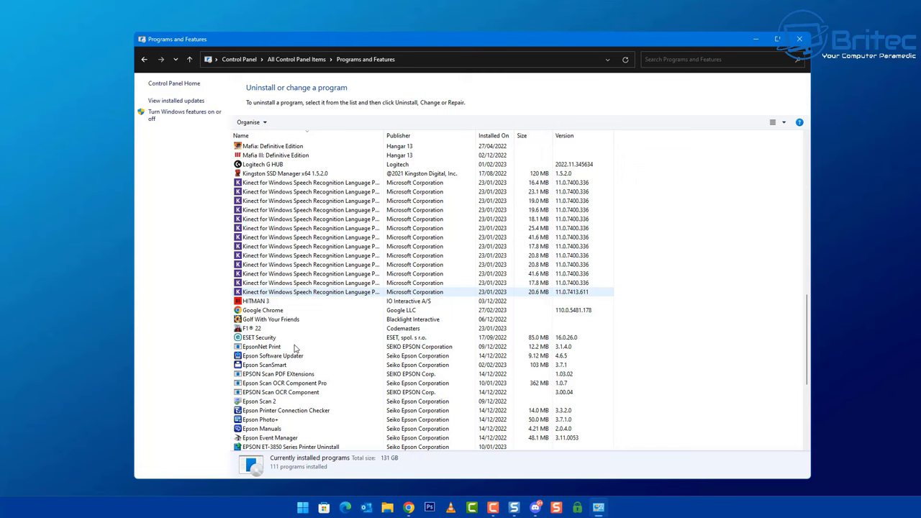
{"action": "scroll", "coordinate": [294, 348], "scroll_direction": "down", "scroll_amount": 3}
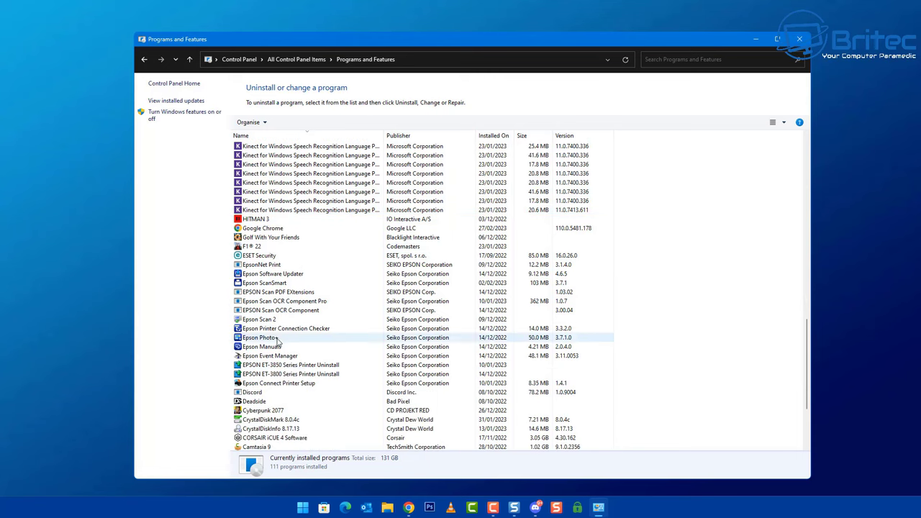
{"action": "scroll", "coordinate": [274, 374], "scroll_direction": "down", "scroll_amount": 4}
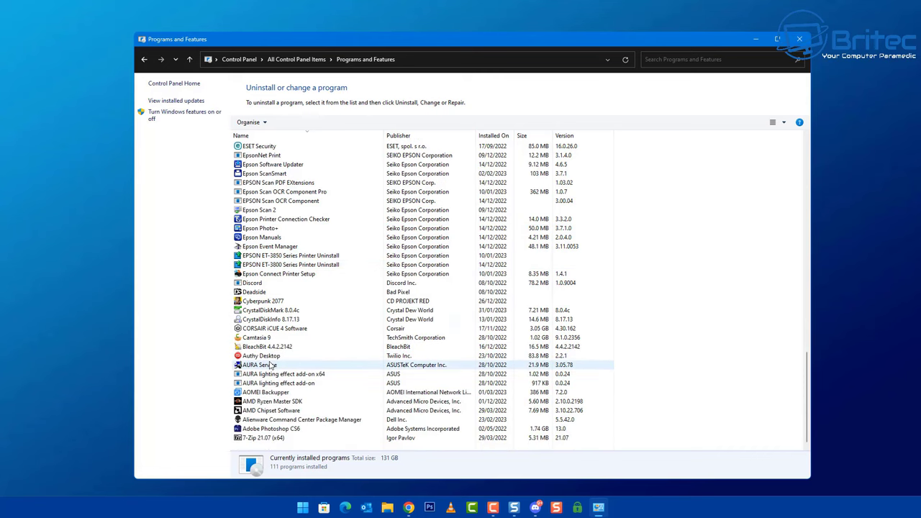
Uninstall AURA Service, cancelling the missing AuraServiceSetup.exe file prompt.
{"action": "left_click", "coordinate": [271, 365]}
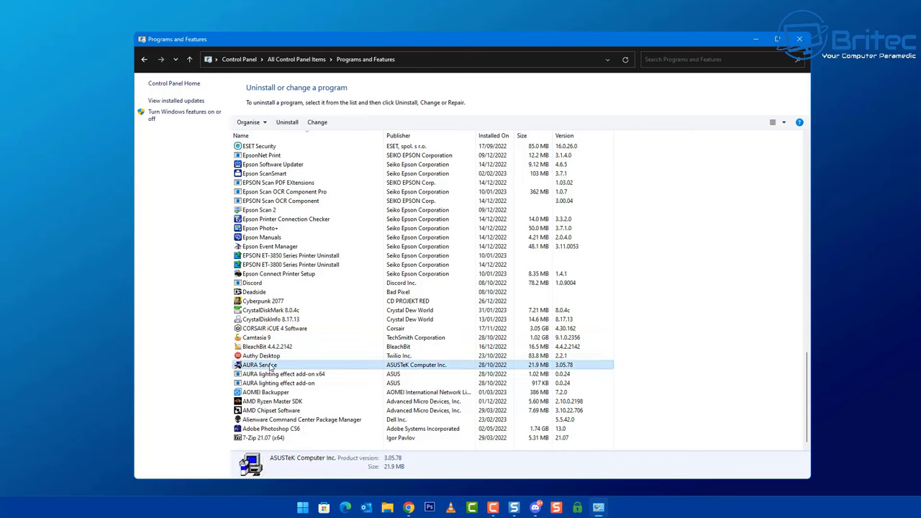
{"action": "left_click", "coordinate": [287, 122]}
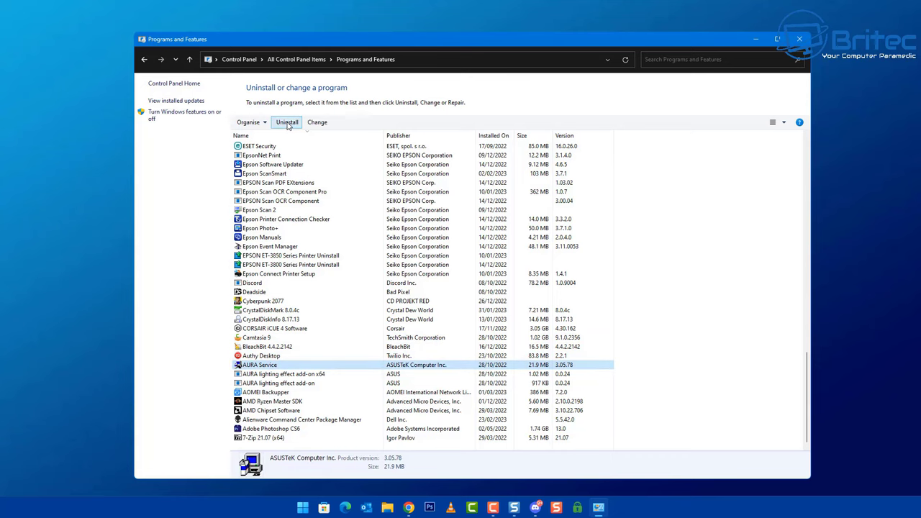
{"action": "left_click", "coordinate": [507, 248]}
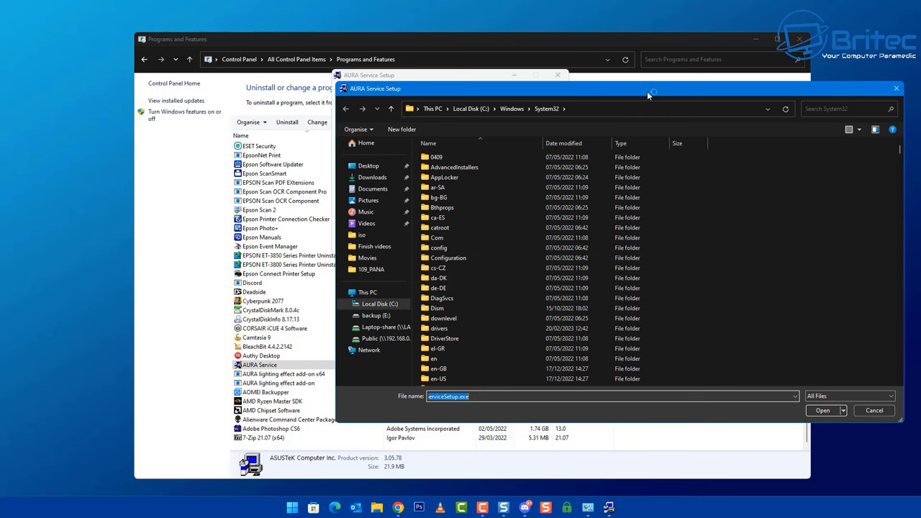
{"action": "left_click_drag", "start_coordinate": [648, 92], "coordinate": [533, 94]}
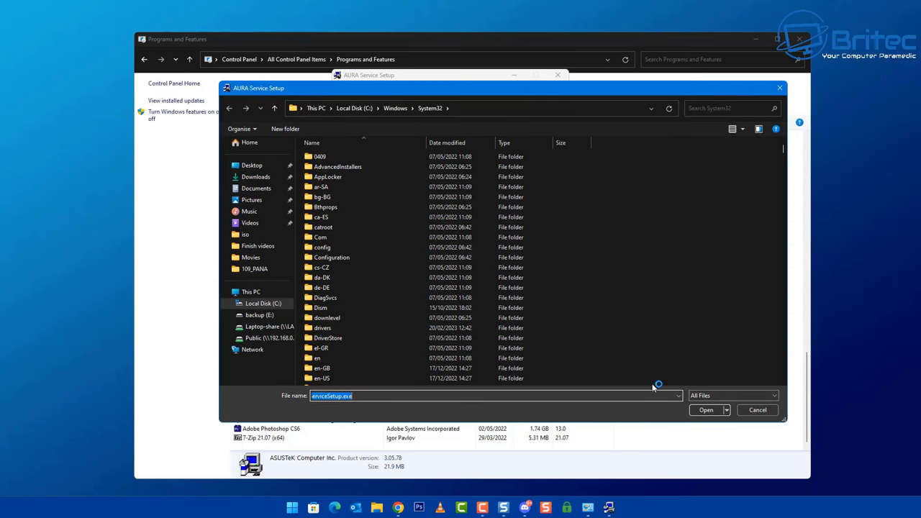
{"action": "left_click", "coordinate": [708, 411]}
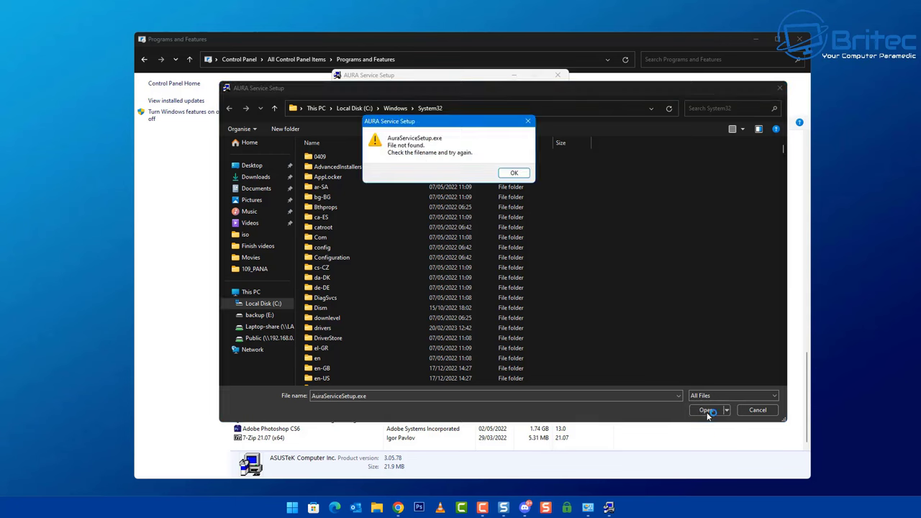
{"action": "left_click", "coordinate": [511, 177]}
{"action": "left_click", "coordinate": [753, 407]}
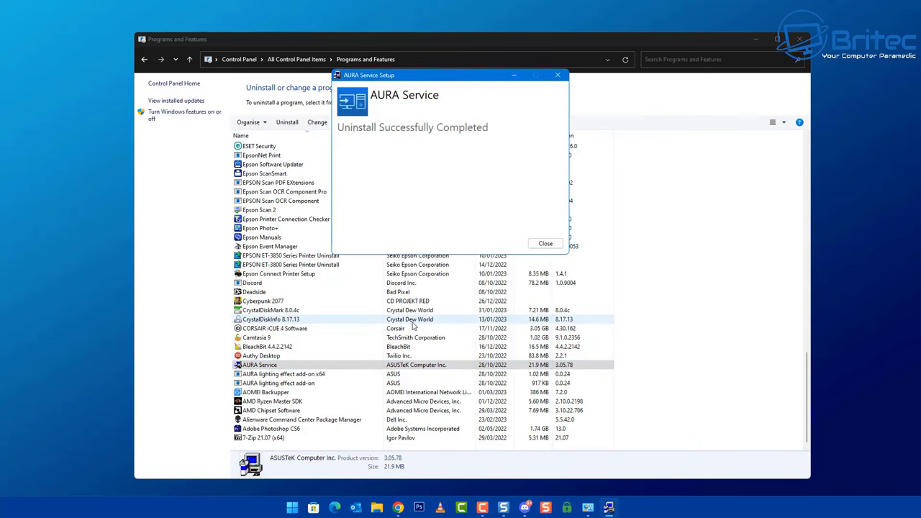
{"action": "left_click", "coordinate": [545, 244]}
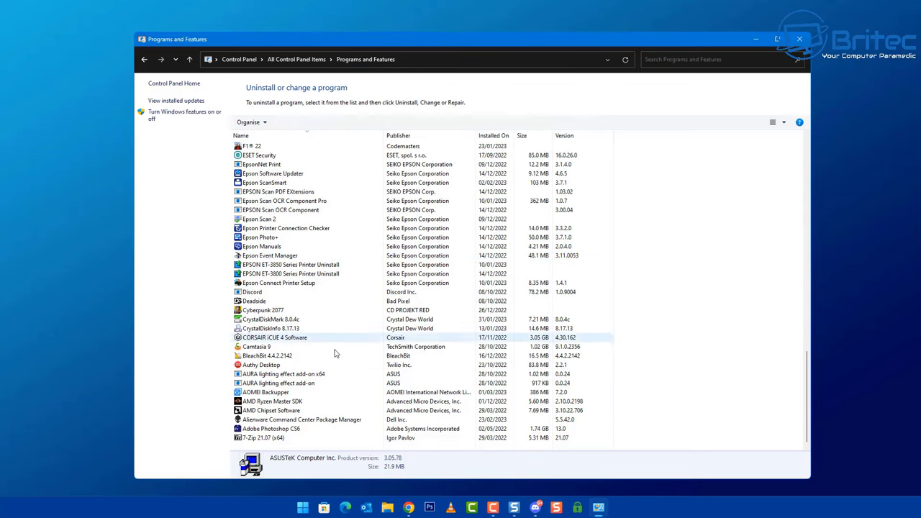
Uninstall both AURA lighting effect add-ons, the x64 and the standard version.
{"action": "left_click", "coordinate": [292, 373]}
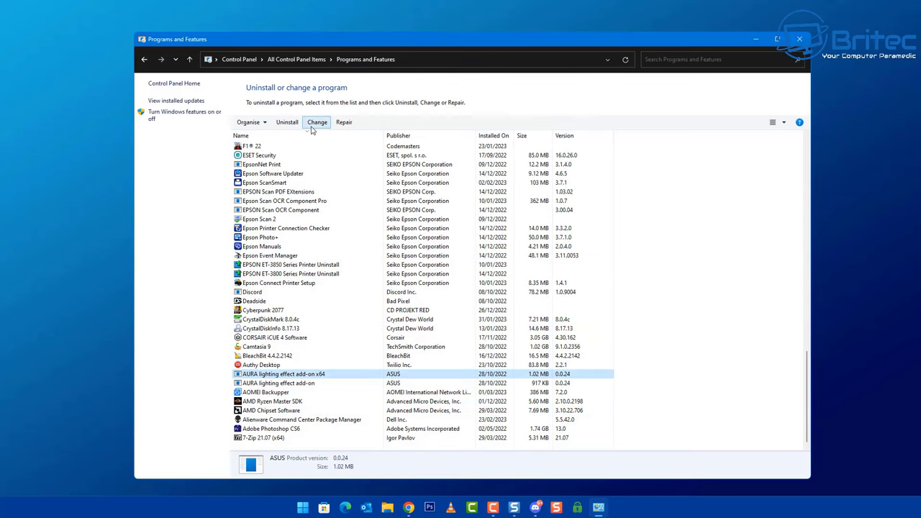
{"action": "left_click", "coordinate": [287, 121]}
{"action": "left_click", "coordinate": [502, 166]}
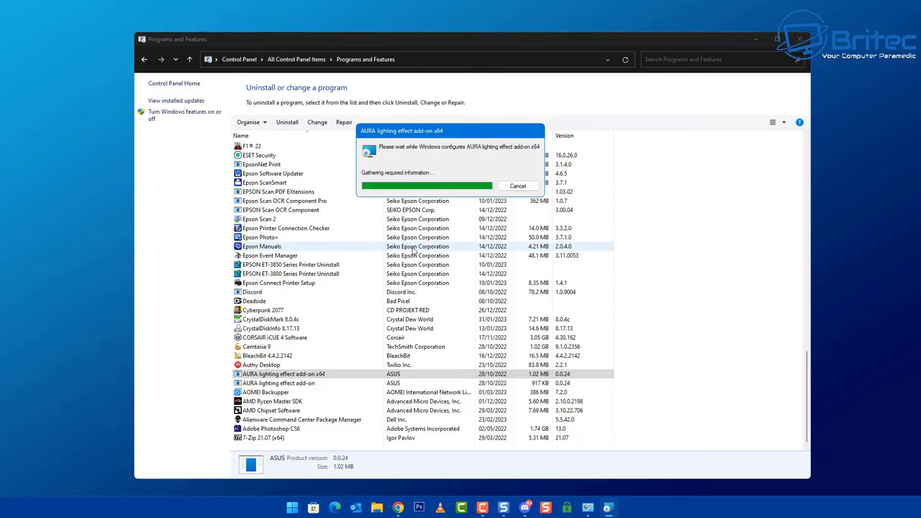
{"action": "left_click", "coordinate": [295, 383]}
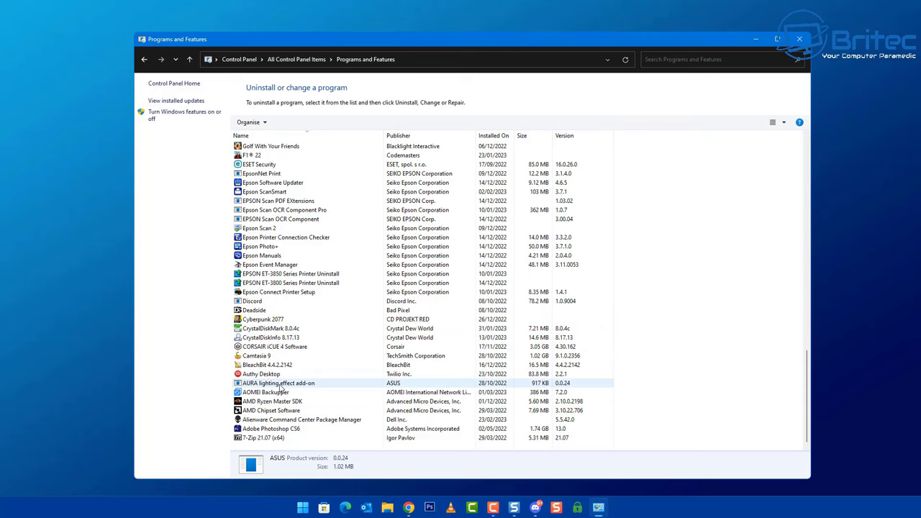
{"action": "left_click", "coordinate": [286, 123]}
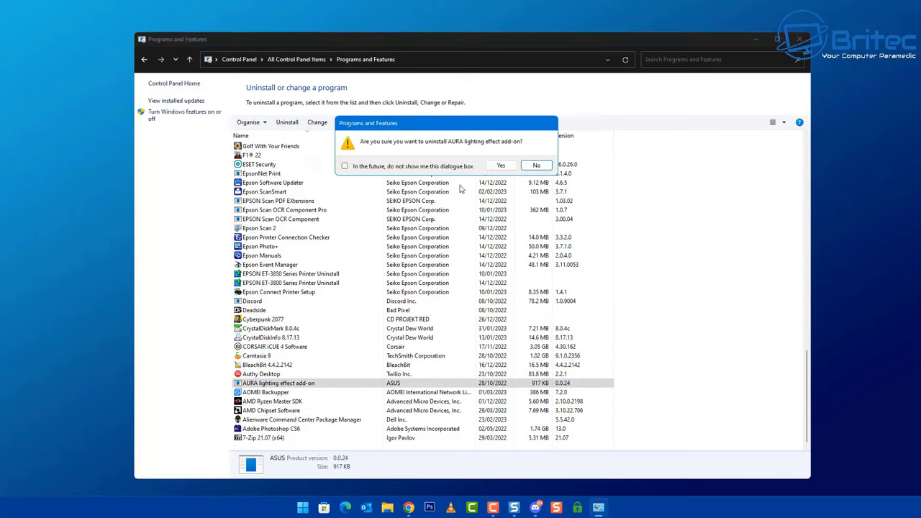
{"action": "left_click", "coordinate": [501, 170]}
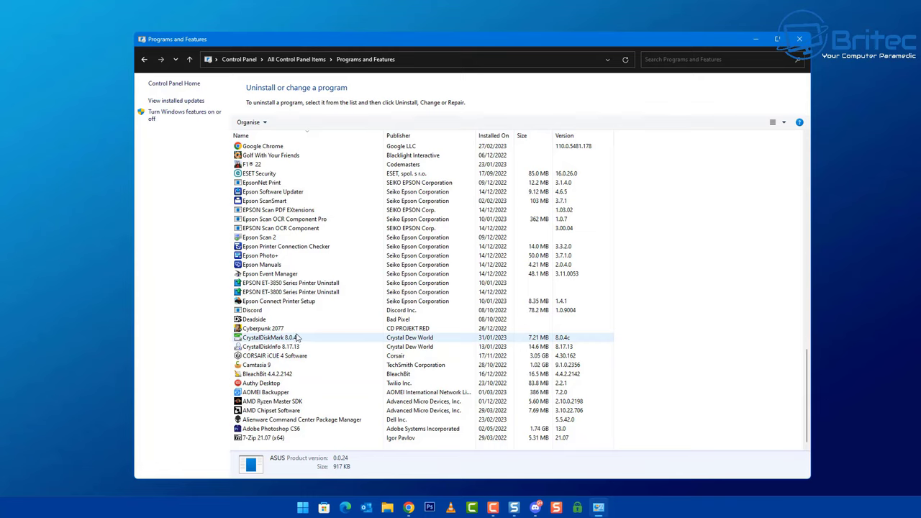
Uninstall CORSAIR iCUE 4 Software, deleting saved settings for all users and the profiles backup.
{"action": "left_click", "coordinate": [292, 356]}
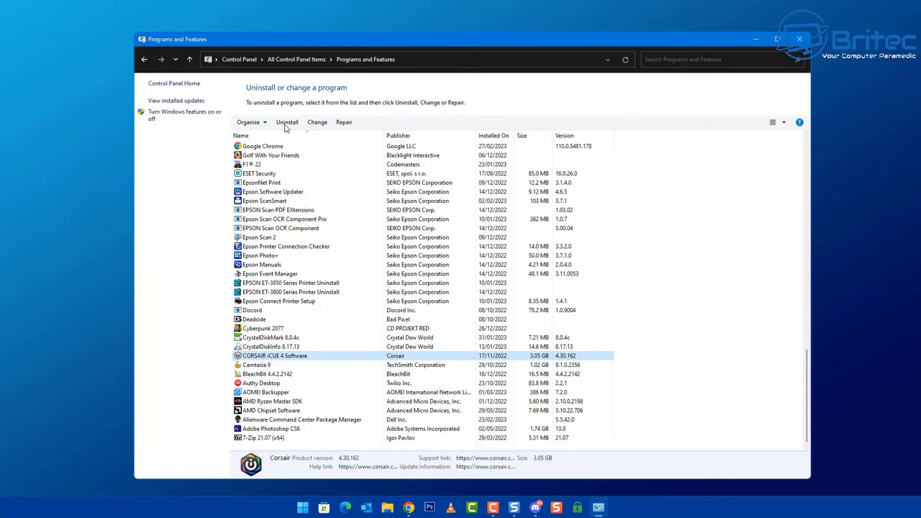
{"action": "left_click", "coordinate": [286, 122]}
{"action": "left_click", "coordinate": [536, 165]}
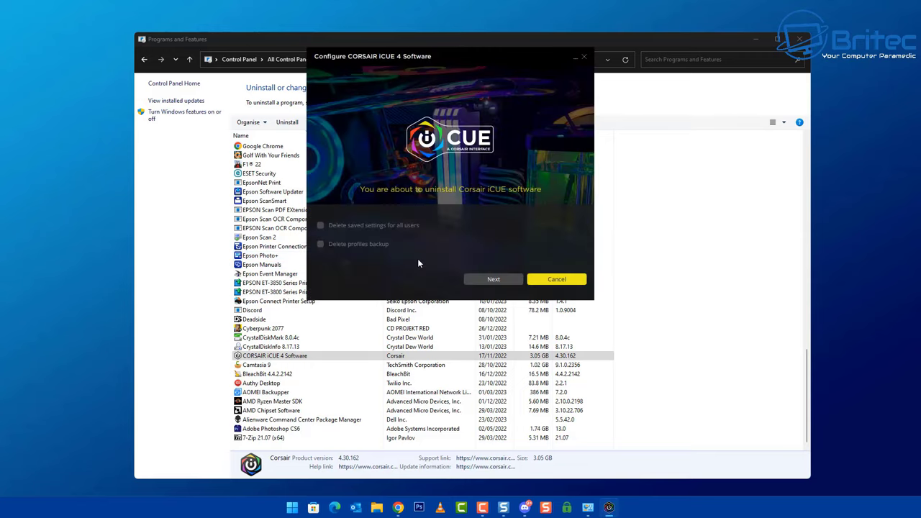
{"action": "left_click", "coordinate": [321, 226]}
{"action": "left_click", "coordinate": [321, 246]}
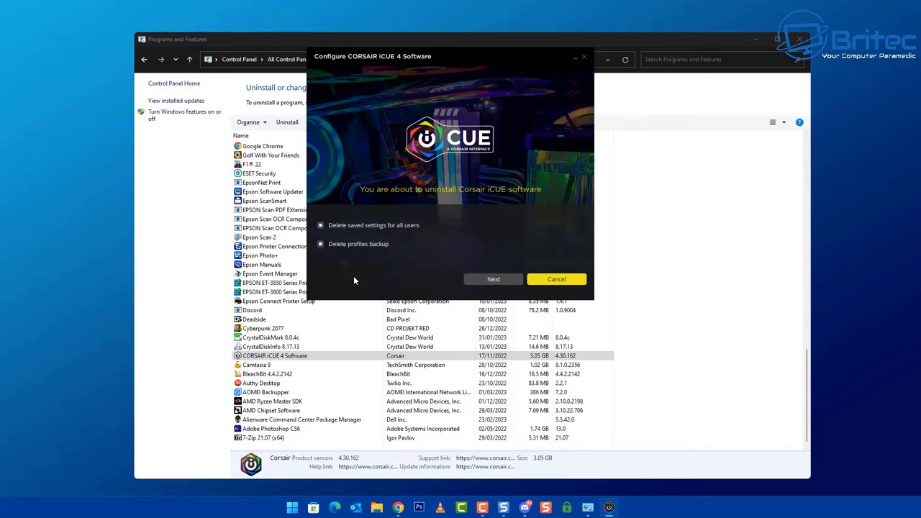
{"action": "left_click", "coordinate": [495, 282]}
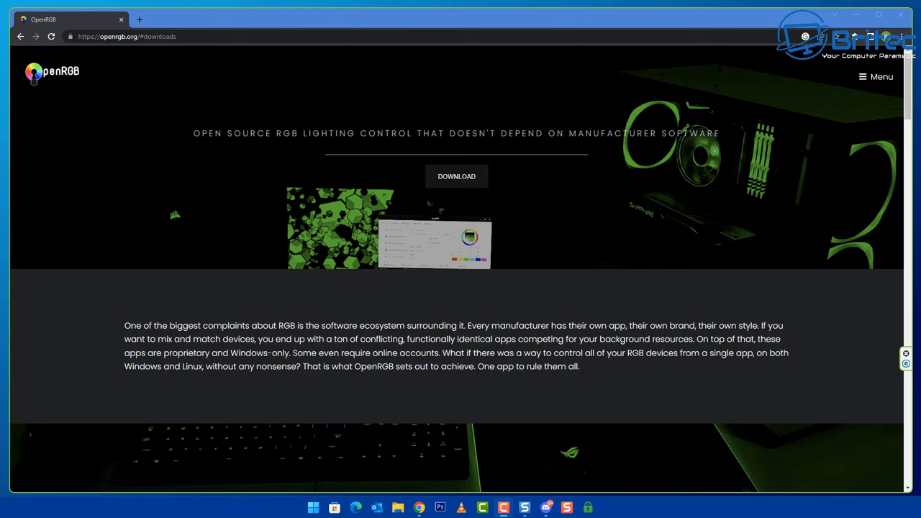
Jump to the OpenRGB 0.8 download links on openrgb.org.
{"action": "left_click", "coordinate": [471, 181]}
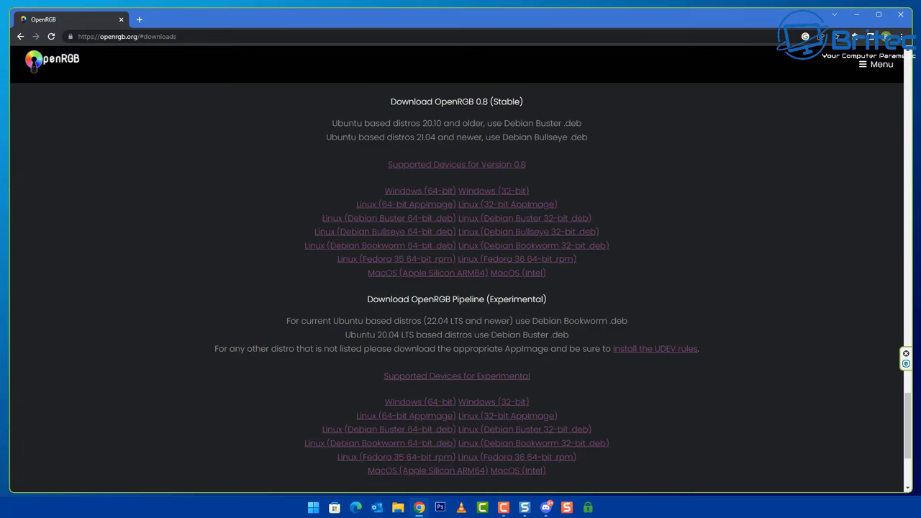
Close the browser and launch OpenRGB.exe from the OpenRGB Windows 64-bit folder.
{"action": "left_click", "coordinate": [900, 15]}
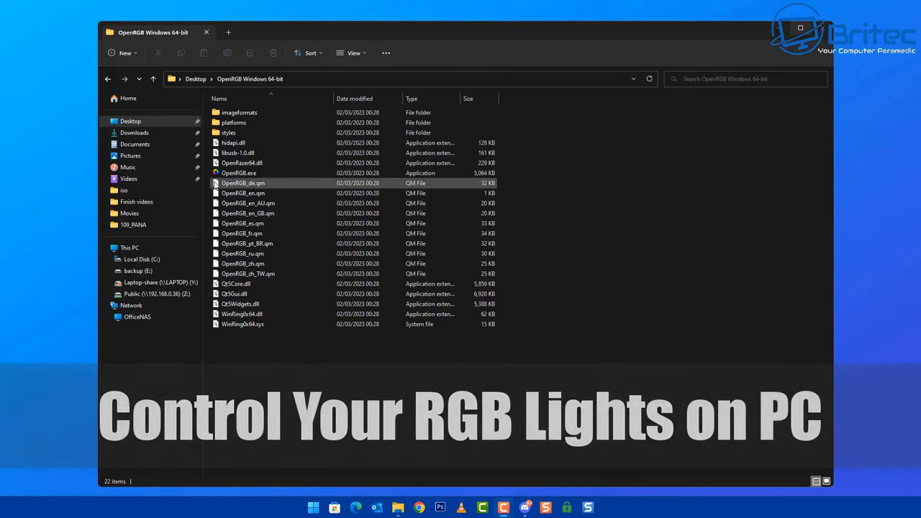
{"action": "left_click", "coordinate": [231, 174]}
{"action": "right_click", "coordinate": [231, 176]}
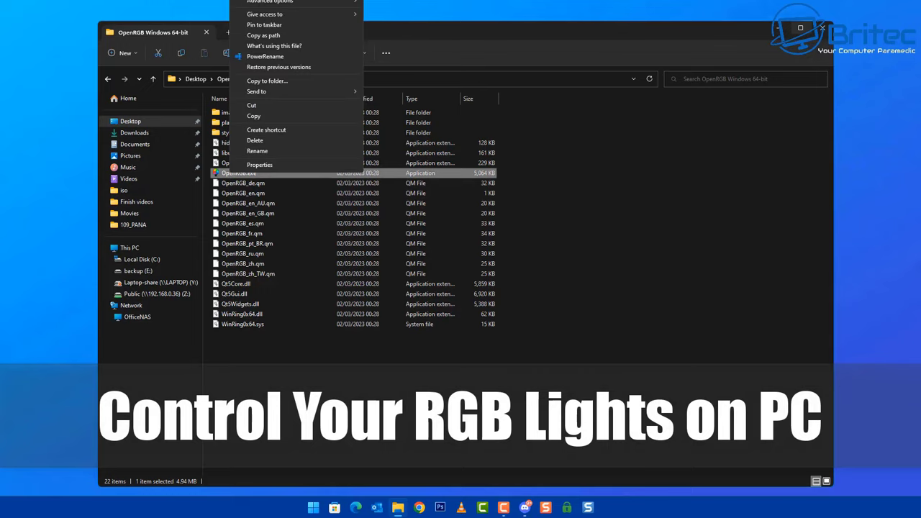
{"action": "key", "text": "Escape"}
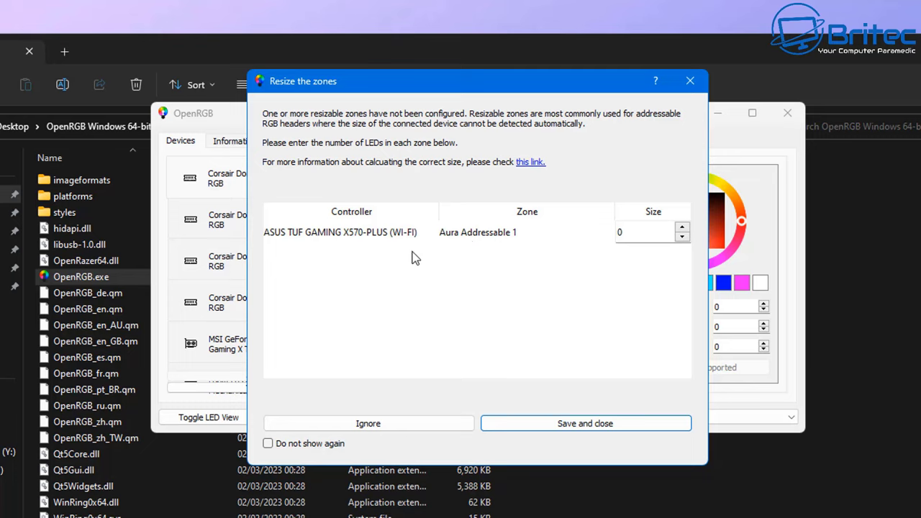
Review the ASUS TUF GAMING X570-PLUS controller's Aura Addressable 1 zone in the resize prompt.
{"action": "left_click", "coordinate": [365, 237]}
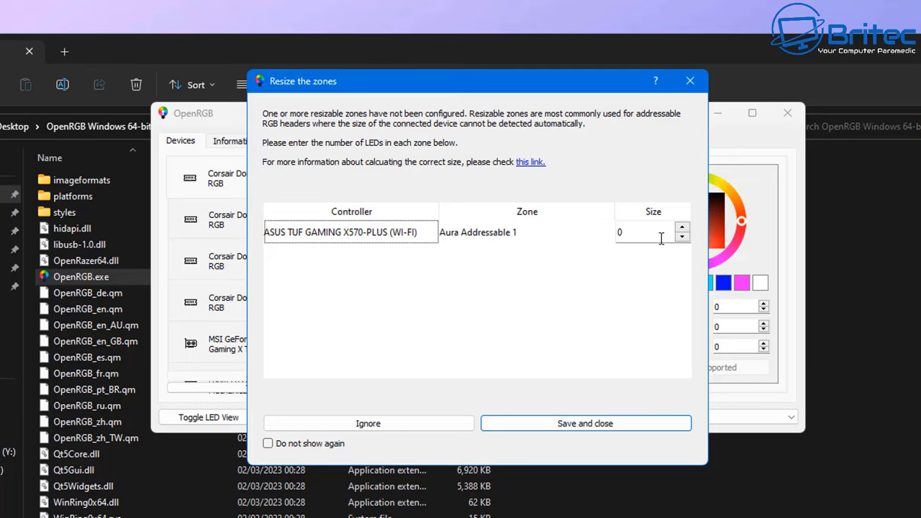
{"action": "left_click", "coordinate": [491, 239]}
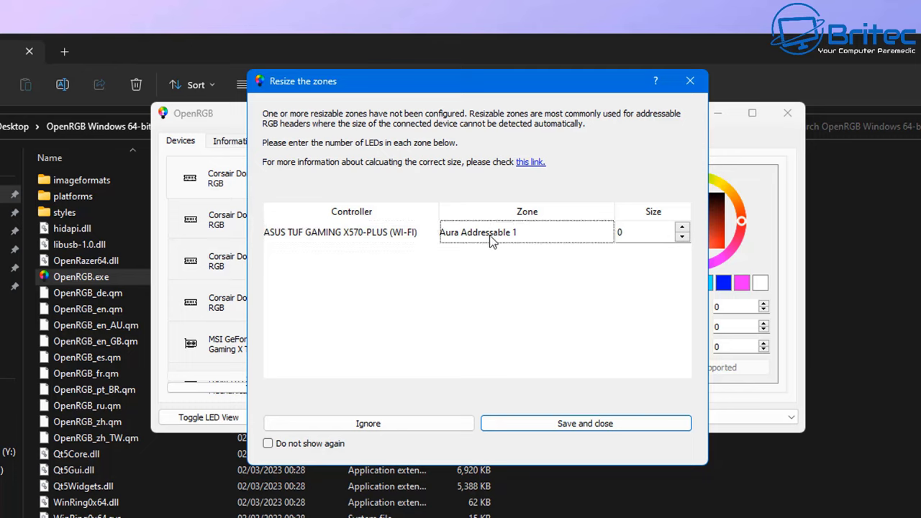
Close the zone prompt, select the first Corsair Dominator module, and try red, purple, cyan and blue.
{"action": "left_click", "coordinate": [589, 423]}
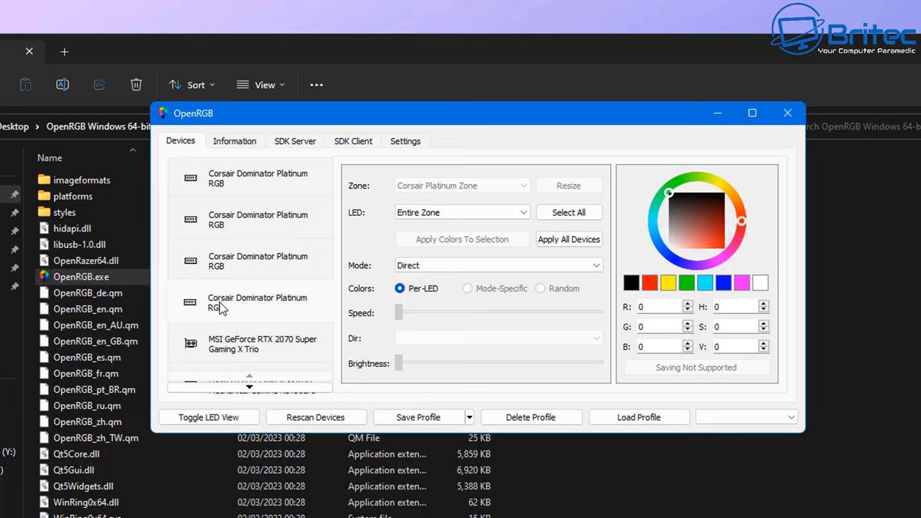
{"action": "left_click", "coordinate": [217, 180]}
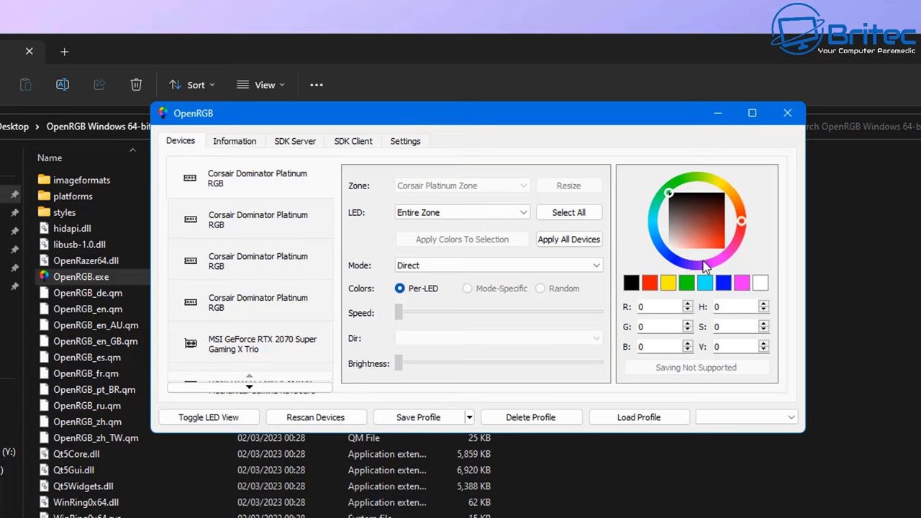
{"action": "mouse_move", "coordinate": [714, 239]}
{"action": "left_mouse_down"}
{"action": "mouse_move", "coordinate": [694, 210]}
{"action": "mouse_move", "coordinate": [704, 233]}
{"action": "mouse_move", "coordinate": [740, 262]}
{"action": "left_mouse_up"}
{"action": "mouse_move", "coordinate": [741, 226]}
{"action": "left_mouse_down"}
{"action": "mouse_move", "coordinate": [707, 158]}
{"action": "mouse_move", "coordinate": [703, 296]}
{"action": "mouse_move", "coordinate": [654, 295]}
{"action": "mouse_move", "coordinate": [636, 305]}
{"action": "left_mouse_up"}
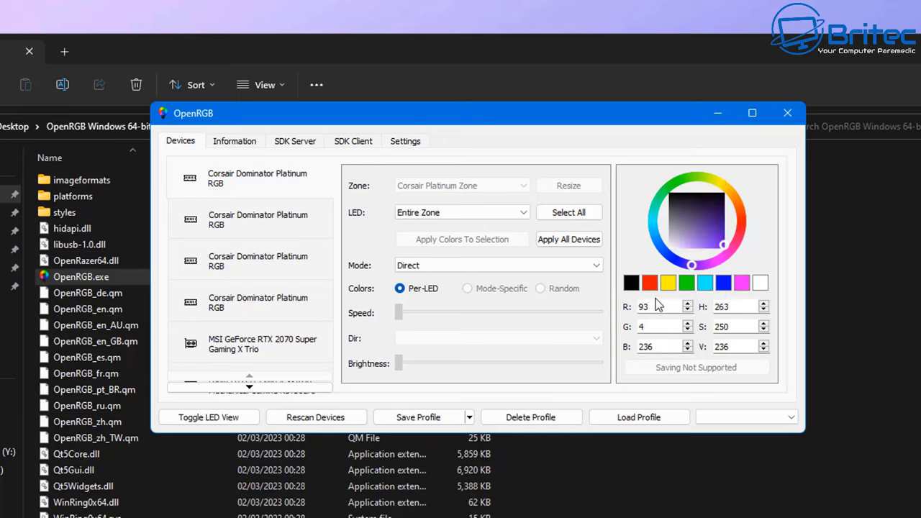
{"action": "left_click", "coordinate": [705, 287]}
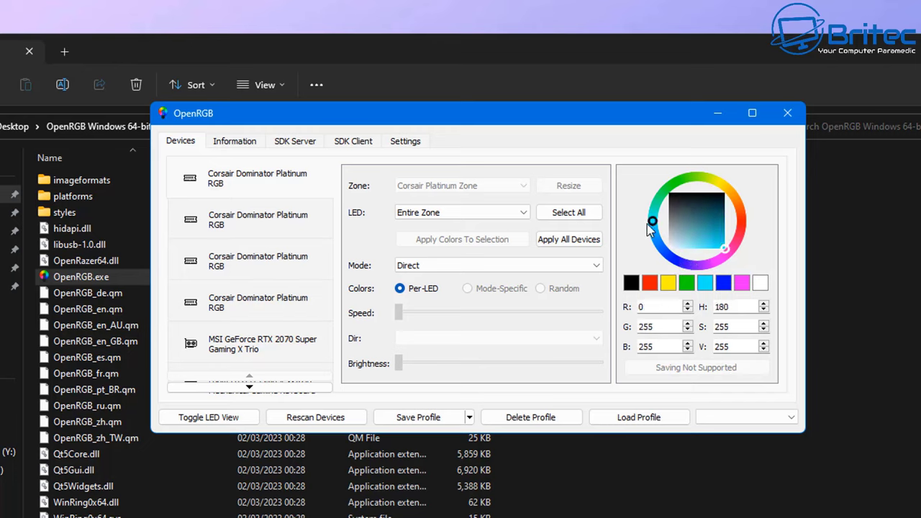
{"action": "mouse_move", "coordinate": [652, 223]}
{"action": "left_mouse_down"}
{"action": "mouse_move", "coordinate": [680, 194]}
{"action": "mouse_move", "coordinate": [720, 184]}
{"action": "mouse_move", "coordinate": [669, 189]}
{"action": "left_mouse_up"}
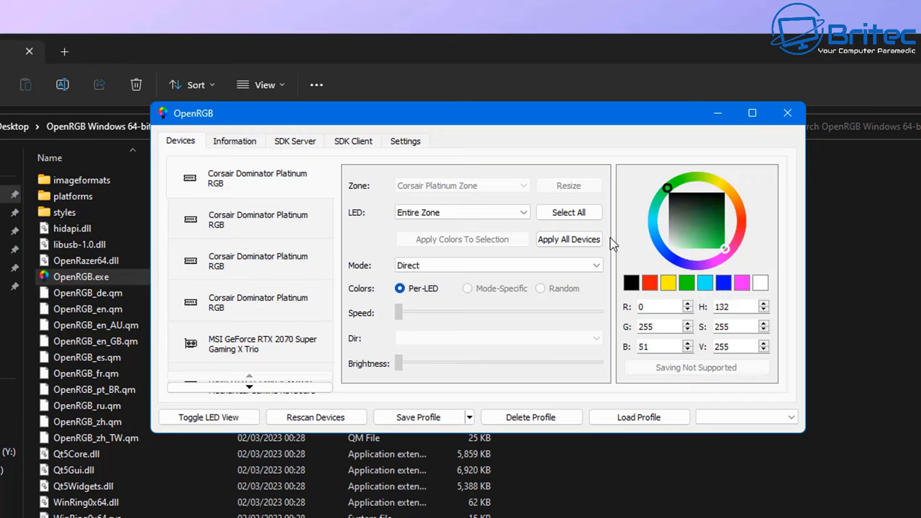
{"action": "left_click", "coordinate": [687, 329]}
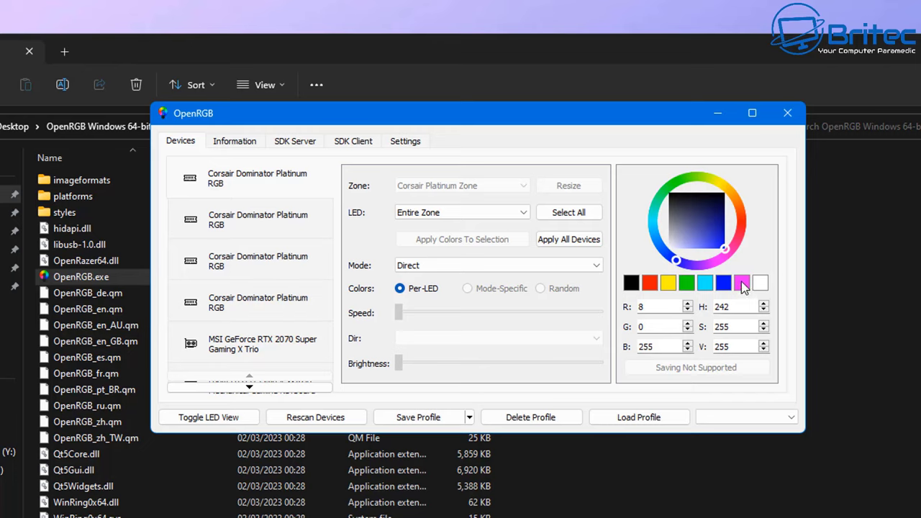
Refine the module's colour to a muted purple (R 148, G 42, B 177).
{"action": "left_click", "coordinate": [724, 249]}
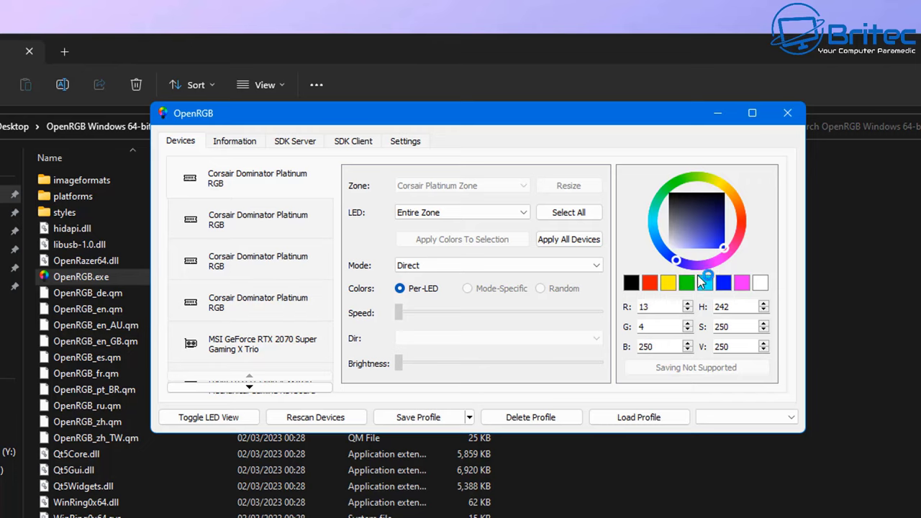
{"action": "left_click", "coordinate": [707, 264]}
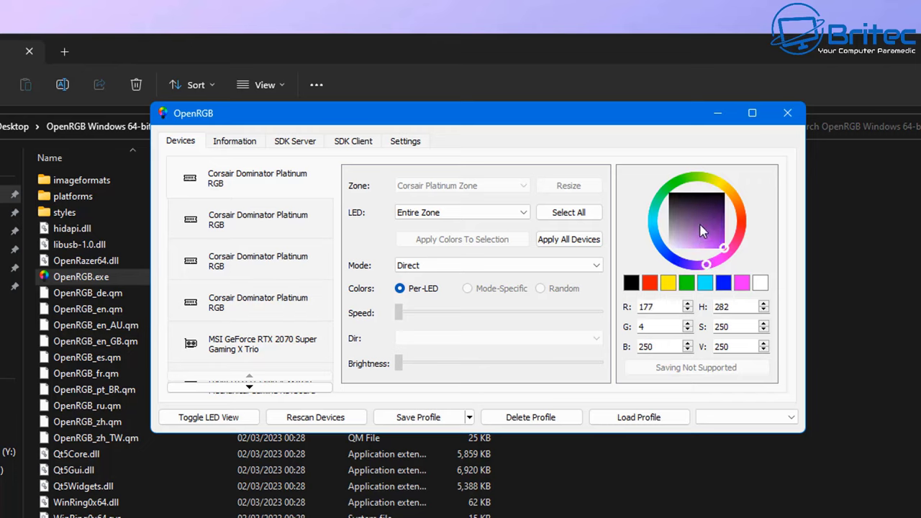
{"action": "mouse_move", "coordinate": [703, 230]}
{"action": "left_mouse_down"}
{"action": "mouse_move", "coordinate": [762, 230]}
{"action": "mouse_move", "coordinate": [705, 227]}
{"action": "mouse_move", "coordinate": [715, 249]}
{"action": "left_mouse_up"}
{"action": "mouse_move", "coordinate": [717, 249]}
{"action": "left_mouse_down"}
{"action": "mouse_move", "coordinate": [735, 261]}
{"action": "mouse_move", "coordinate": [728, 272]}
{"action": "mouse_move", "coordinate": [725, 257]}
{"action": "mouse_move", "coordinate": [725, 266]}
{"action": "left_mouse_up"}
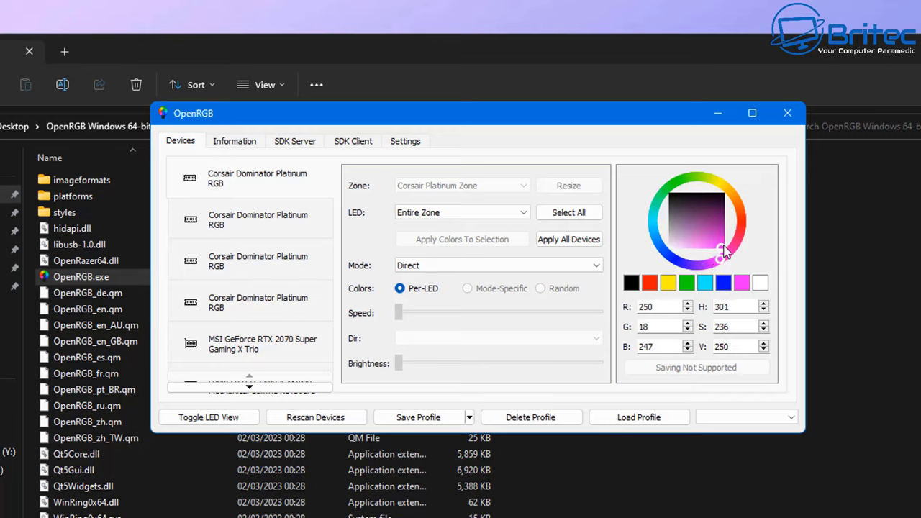
{"action": "mouse_move", "coordinate": [725, 251]}
{"action": "left_mouse_down"}
{"action": "mouse_move", "coordinate": [727, 267]}
{"action": "mouse_move", "coordinate": [680, 276]}
{"action": "left_mouse_up"}
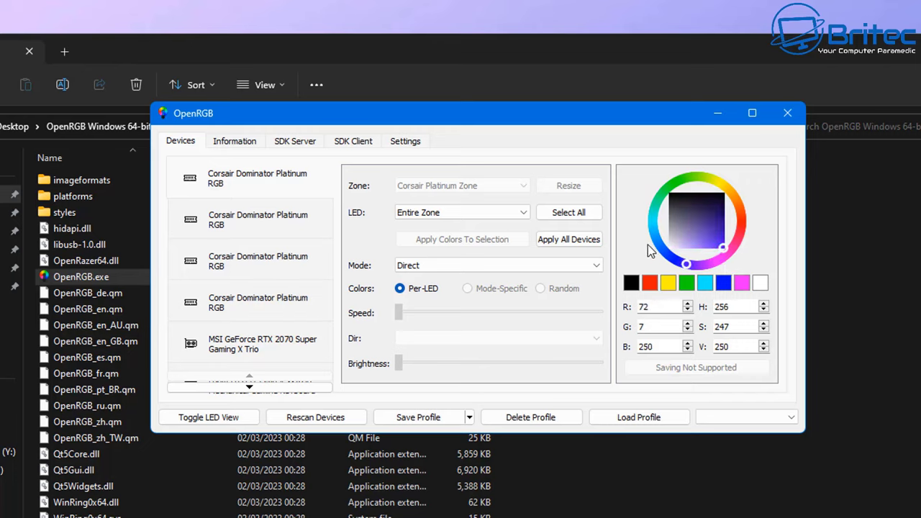
{"action": "left_click", "coordinate": [657, 246]}
{"action": "left_click", "coordinate": [720, 259]}
{"action": "left_click", "coordinate": [711, 264]}
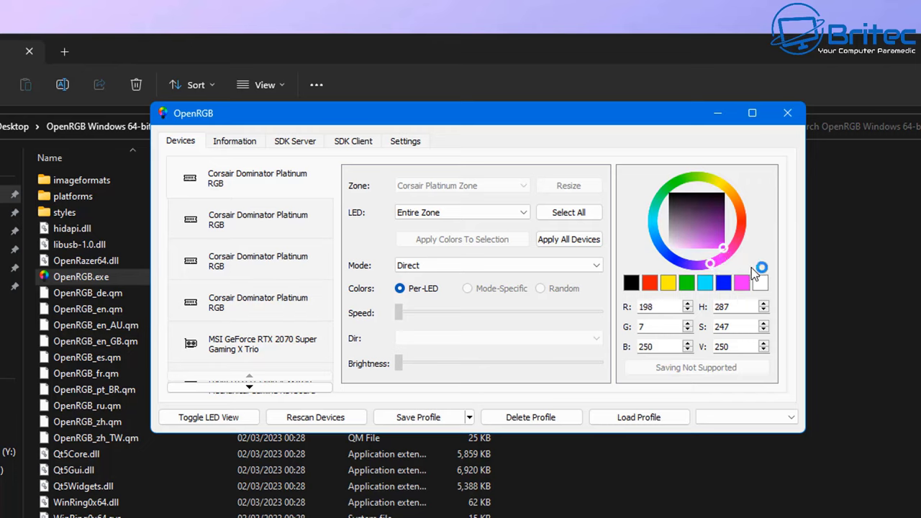
{"action": "left_click", "coordinate": [711, 232]}
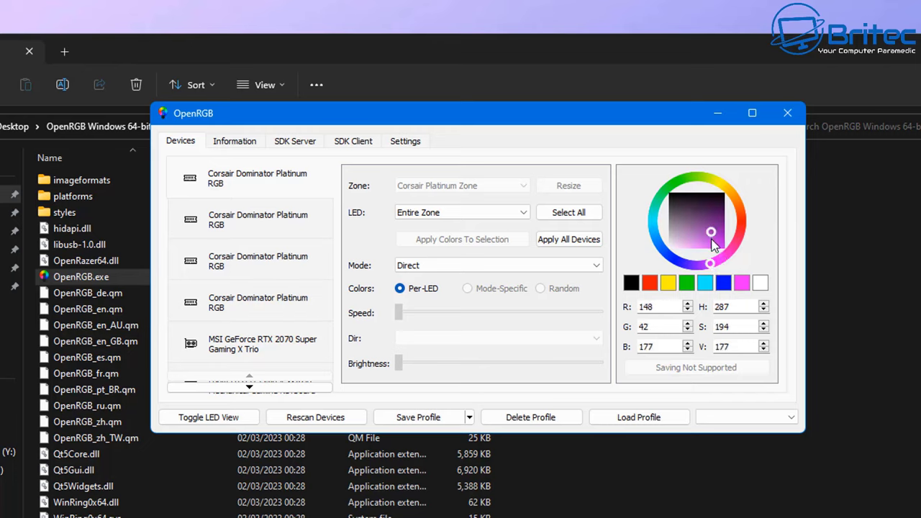
Change the module's colour from magenta to orange (R 250, G 95, B 4, hue 22).
{"action": "left_click_drag", "start_coordinate": [712, 237], "coordinate": [730, 259]}
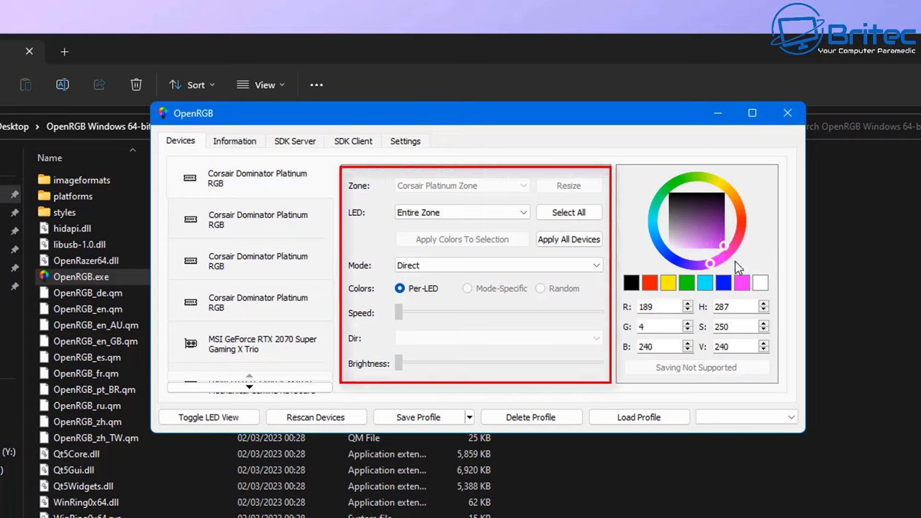
{"action": "left_click", "coordinate": [727, 266]}
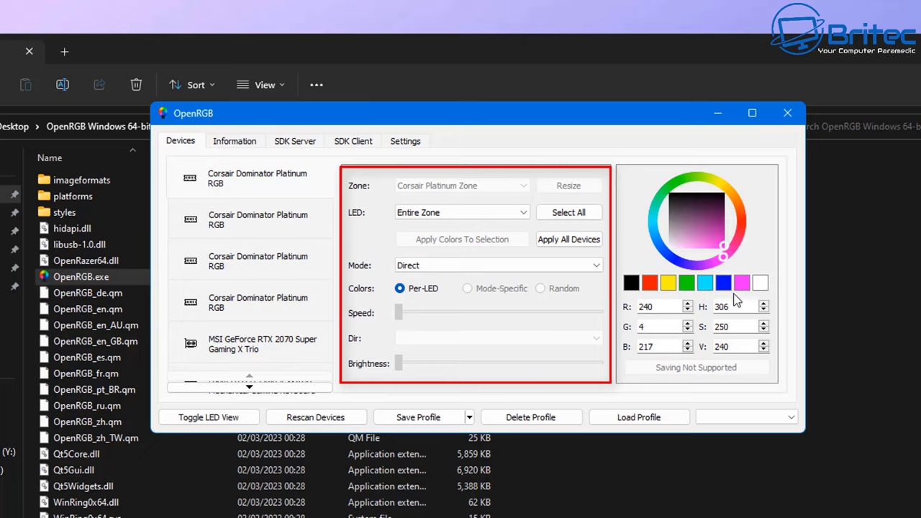
{"action": "left_click", "coordinate": [743, 285]}
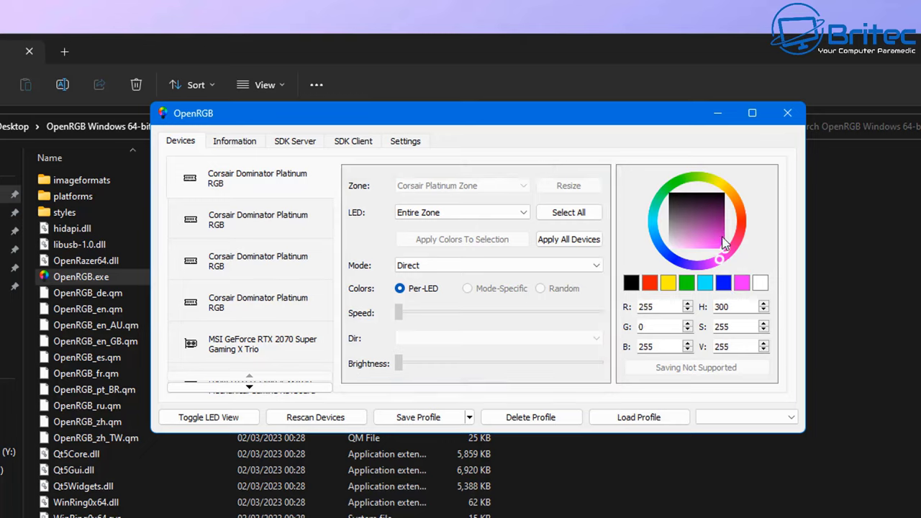
{"action": "mouse_move", "coordinate": [723, 245]}
{"action": "left_mouse_down"}
{"action": "mouse_move", "coordinate": [731, 255]}
{"action": "mouse_move", "coordinate": [707, 280]}
{"action": "mouse_move", "coordinate": [690, 266]}
{"action": "left_mouse_up"}
{"action": "left_click_drag", "start_coordinate": [708, 167], "coordinate": [754, 201]}
{"action": "left_click_drag", "start_coordinate": [747, 234], "coordinate": [741, 208]}
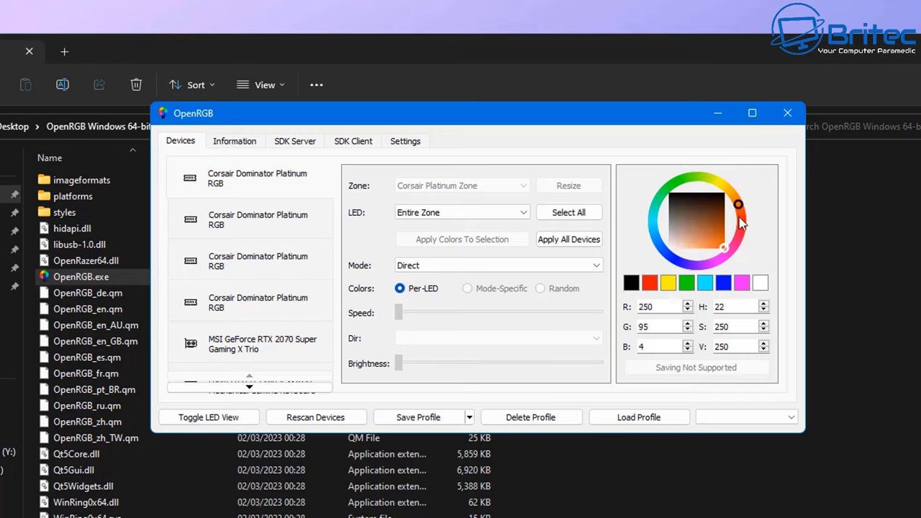
Give the second Corsair Dominator module a dark green (R 40, G 163, B 3).
{"action": "left_click", "coordinate": [283, 230]}
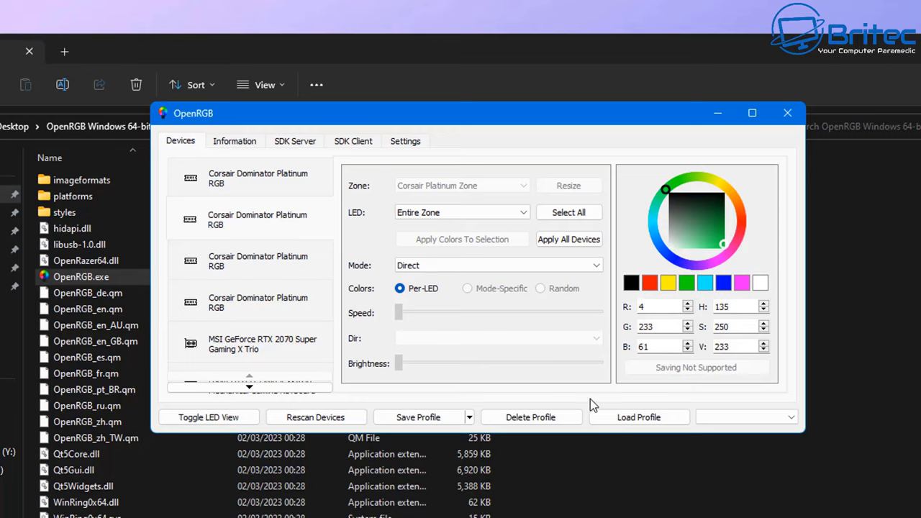
{"action": "left_click", "coordinate": [684, 178]}
{"action": "left_click_drag", "start_coordinate": [697, 229], "coordinate": [727, 228]}
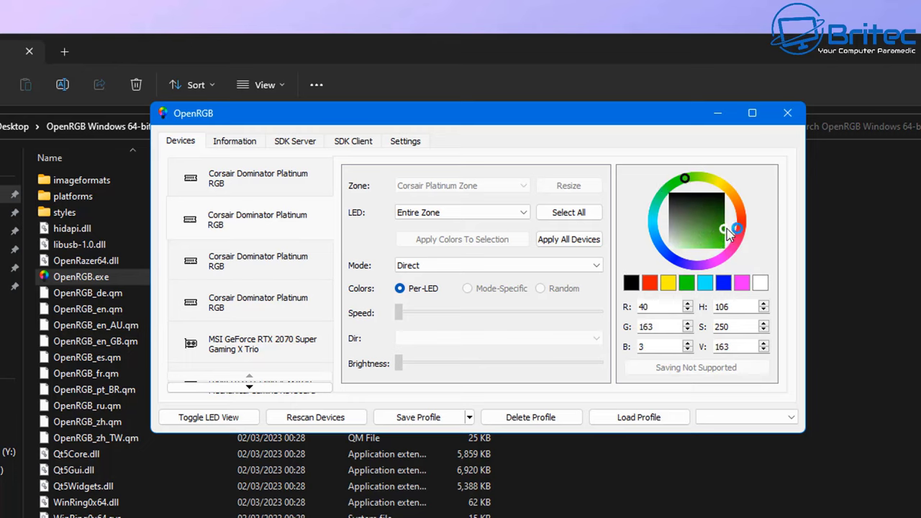
Apply the green to all devices, reapplying it with the MSI GeForce RTX 2070 selected.
{"action": "left_click", "coordinate": [571, 242]}
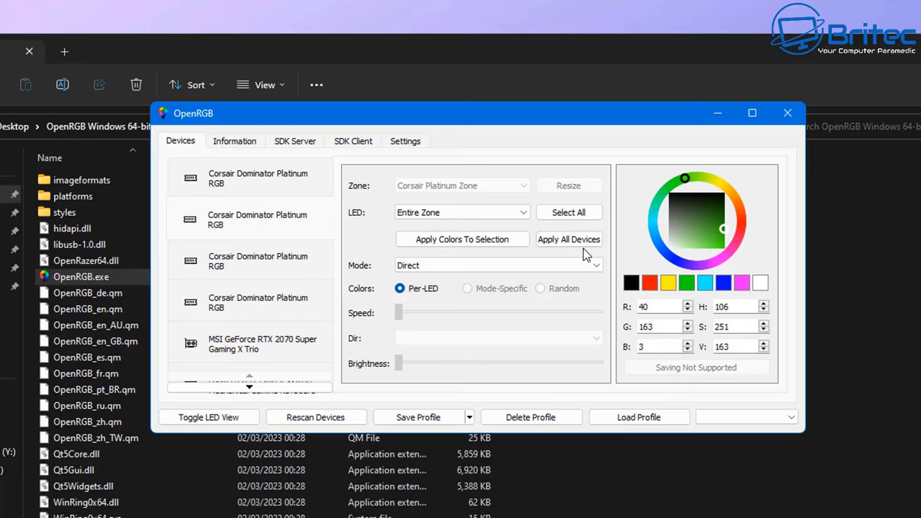
{"action": "left_click", "coordinate": [575, 241]}
{"action": "left_click", "coordinate": [251, 353]}
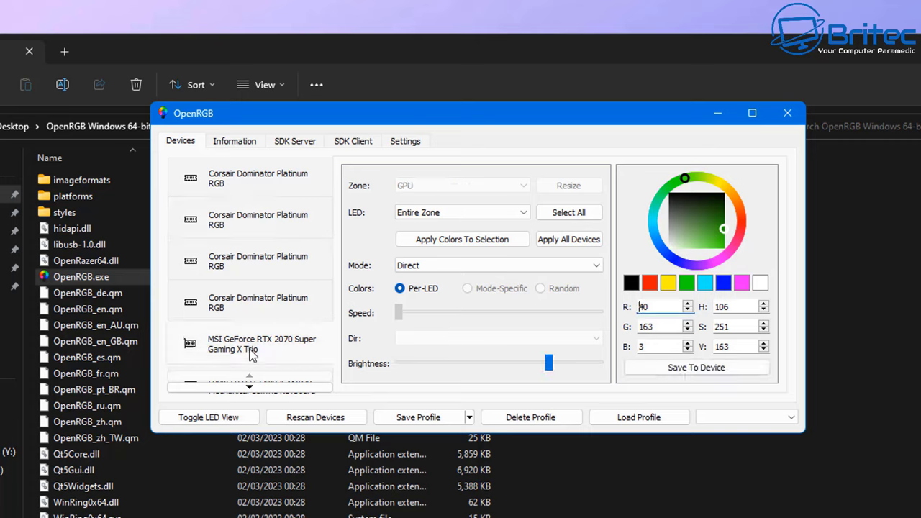
{"action": "left_click", "coordinate": [576, 241]}
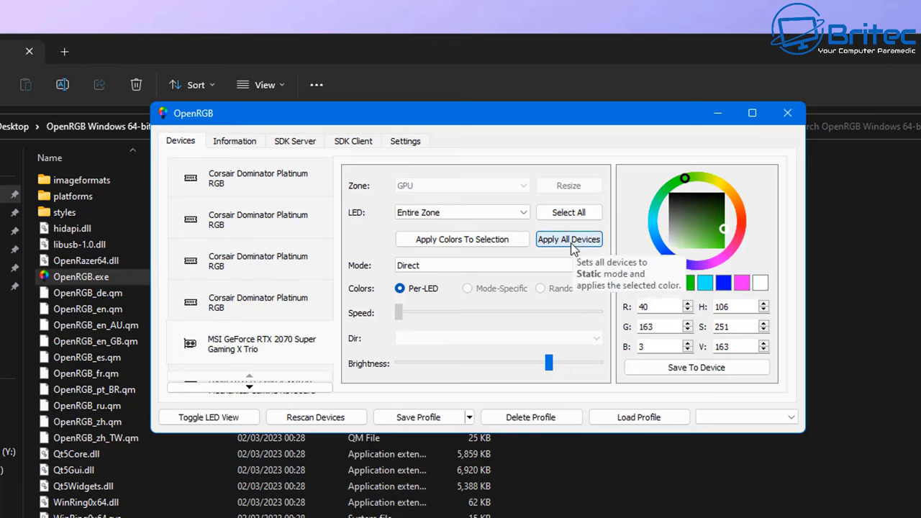
{"action": "left_click", "coordinate": [574, 246]}
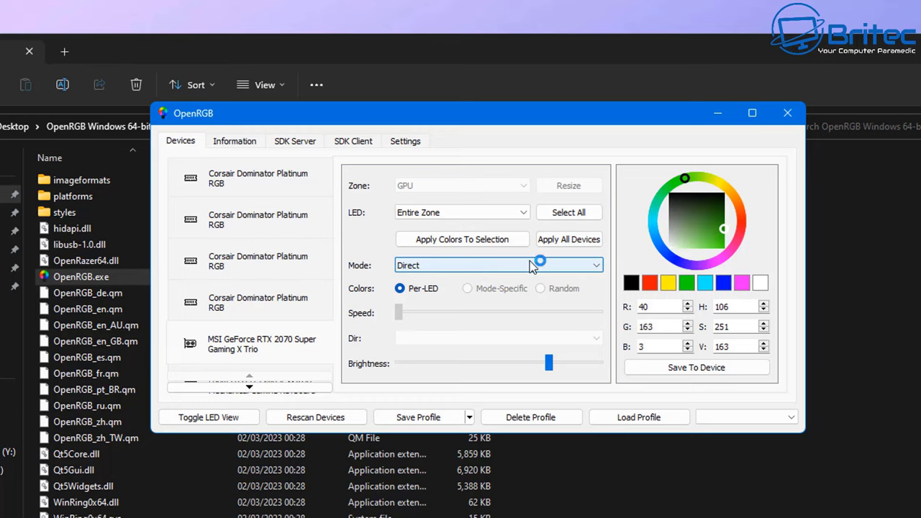
{"action": "left_click", "coordinate": [419, 264]}
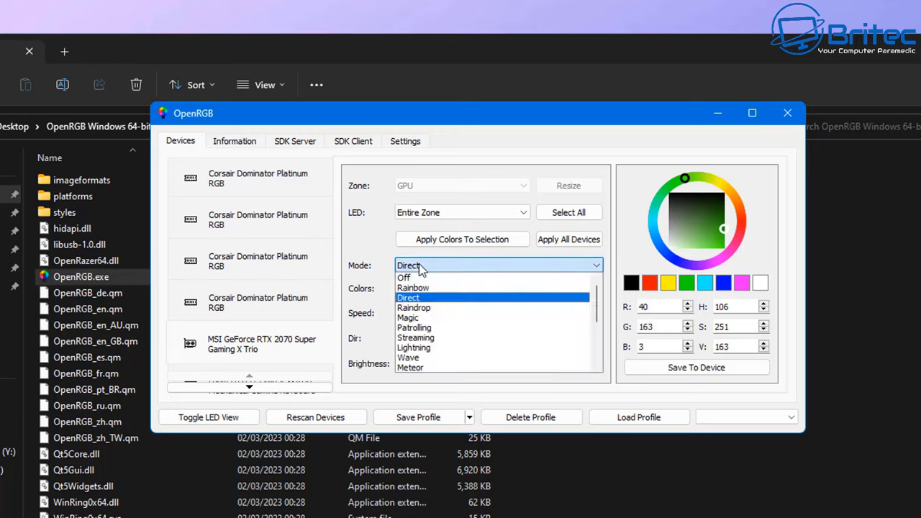
{"action": "left_click", "coordinate": [444, 347]}
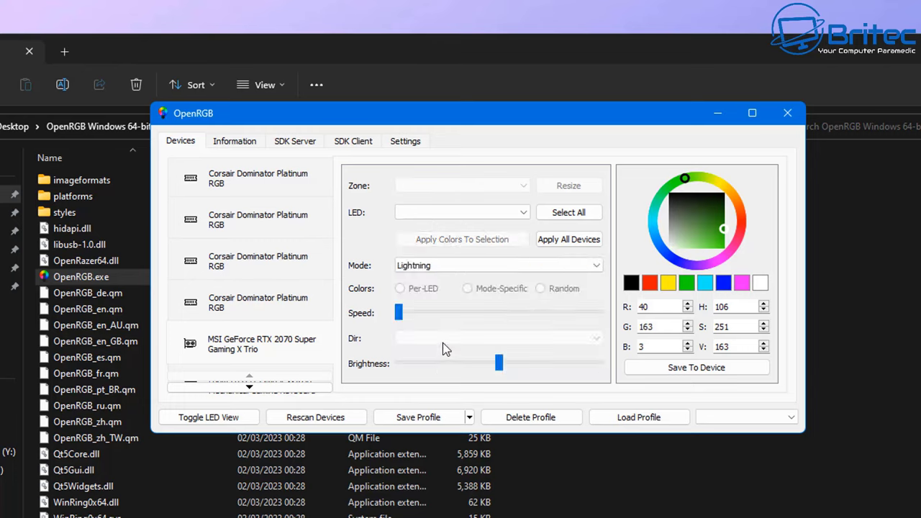
{"action": "left_click", "coordinate": [454, 266]}
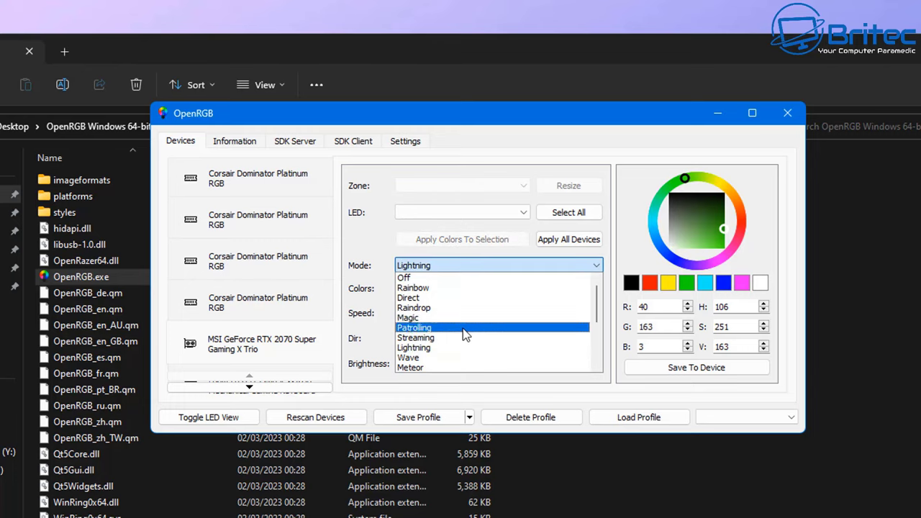
{"action": "scroll", "coordinate": [464, 338], "scroll_direction": "down", "scroll_amount": 3}
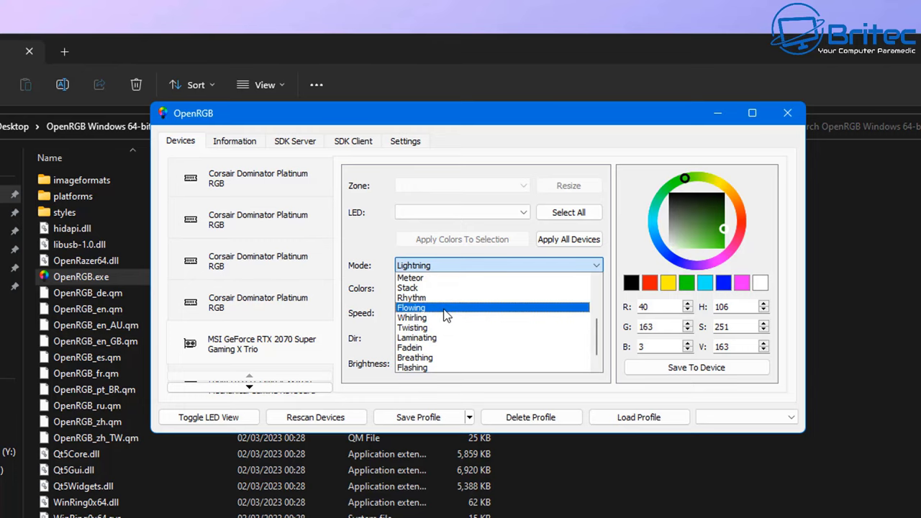
{"action": "scroll", "coordinate": [443, 321], "scroll_direction": "down", "scroll_amount": 1}
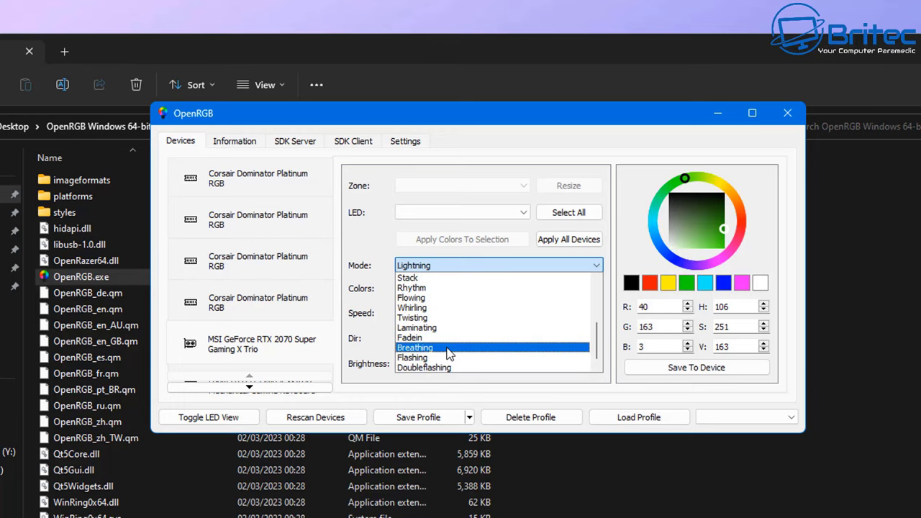
{"action": "scroll", "coordinate": [449, 353], "scroll_direction": "up", "scroll_amount": 3}
{"action": "scroll", "coordinate": [449, 353], "scroll_direction": "up", "scroll_amount": 3}
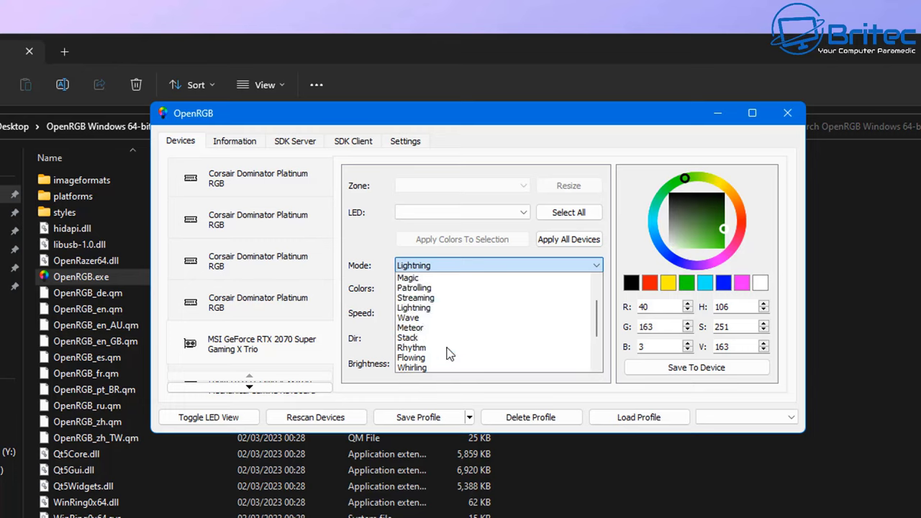
{"action": "left_click", "coordinate": [443, 335]}
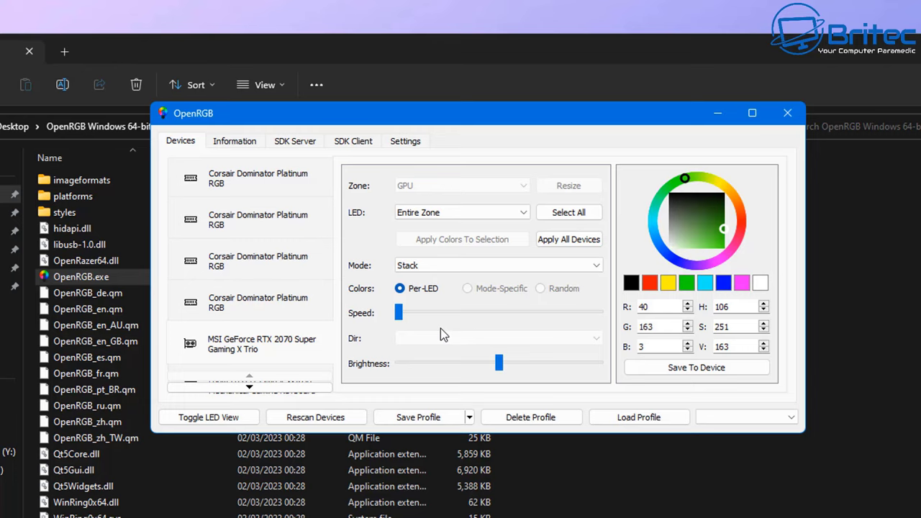
{"action": "left_click", "coordinate": [439, 266]}
{"action": "scroll", "coordinate": [441, 309], "scroll_direction": "up", "scroll_amount": 2}
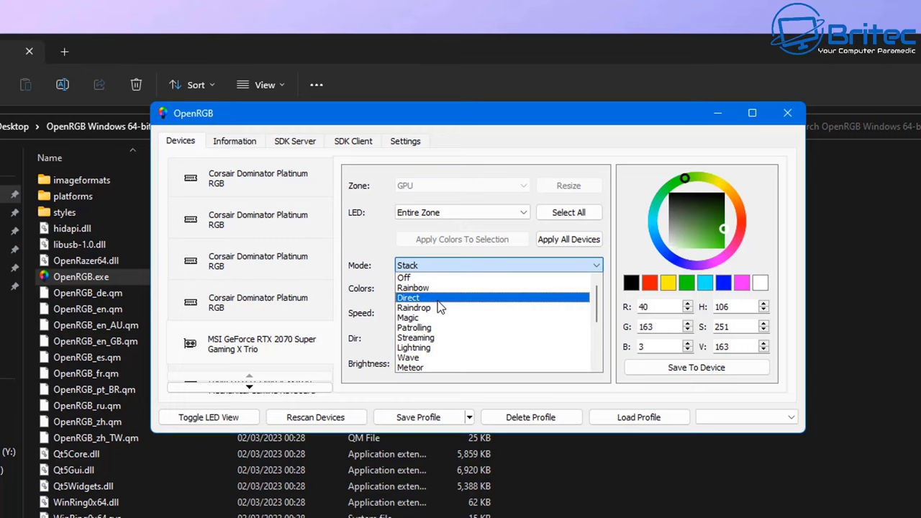
{"action": "left_click", "coordinate": [438, 299]}
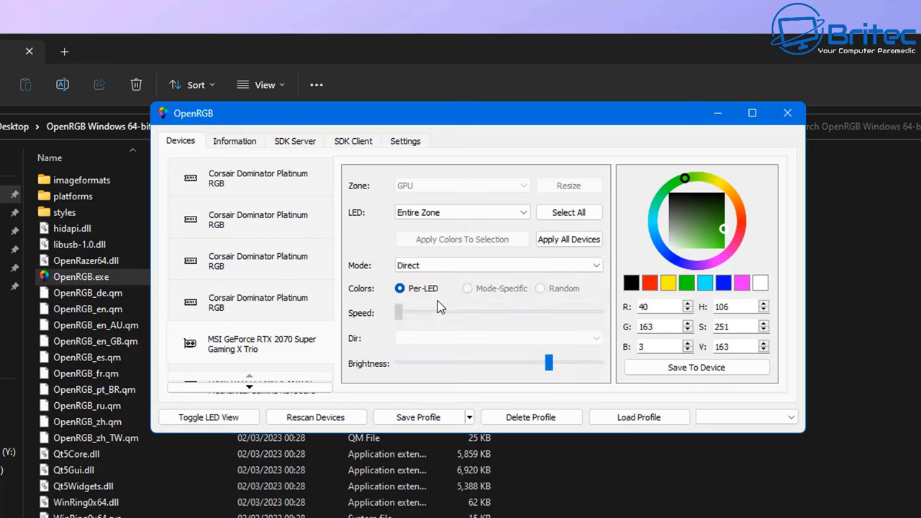
Set the first Corsair module to cyan, then lighten it to pale teal (R 162, G 250, B 250).
{"action": "left_click", "coordinate": [707, 283]}
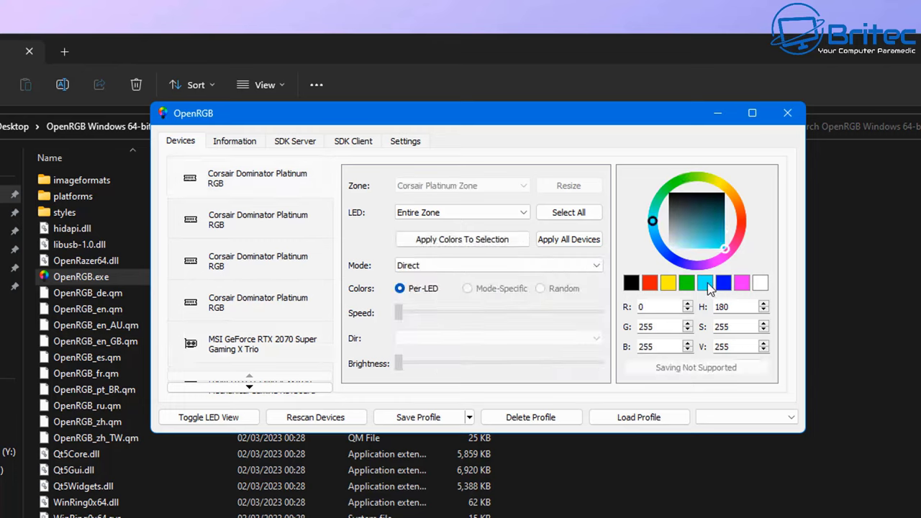
{"action": "mouse_move", "coordinate": [659, 221]}
{"action": "left_mouse_down"}
{"action": "mouse_move", "coordinate": [664, 192]}
{"action": "mouse_move", "coordinate": [659, 244]}
{"action": "left_mouse_up"}
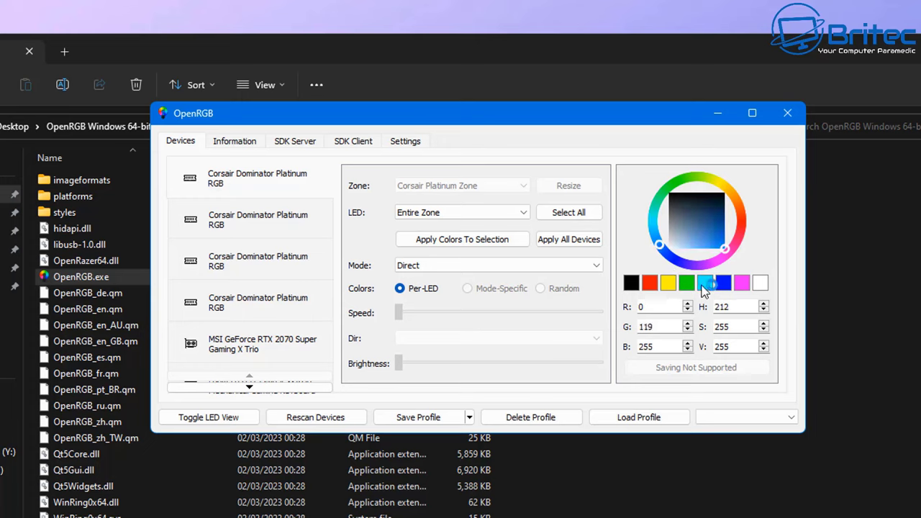
{"action": "left_click", "coordinate": [706, 282]}
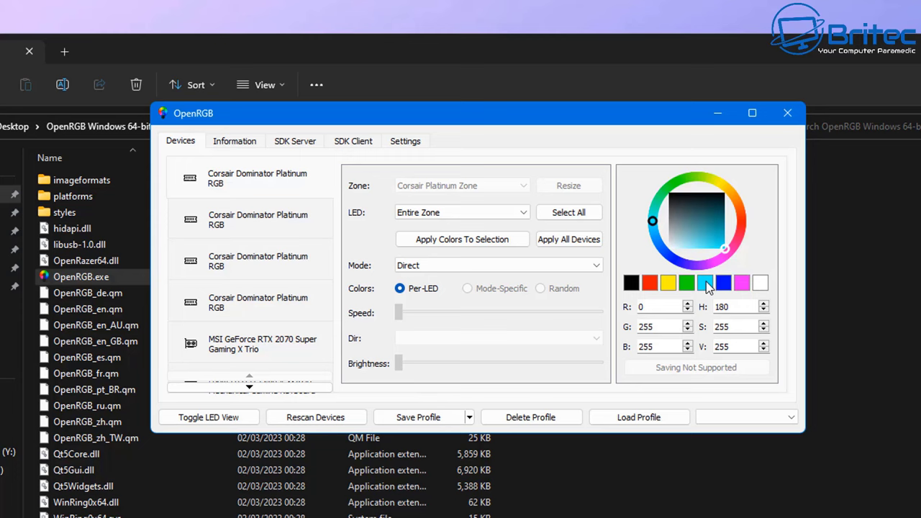
{"action": "mouse_move", "coordinate": [708, 260]}
{"action": "left_mouse_down"}
{"action": "mouse_move", "coordinate": [703, 236]}
{"action": "mouse_move", "coordinate": [685, 239]}
{"action": "mouse_move", "coordinate": [688, 248]}
{"action": "left_mouse_up"}
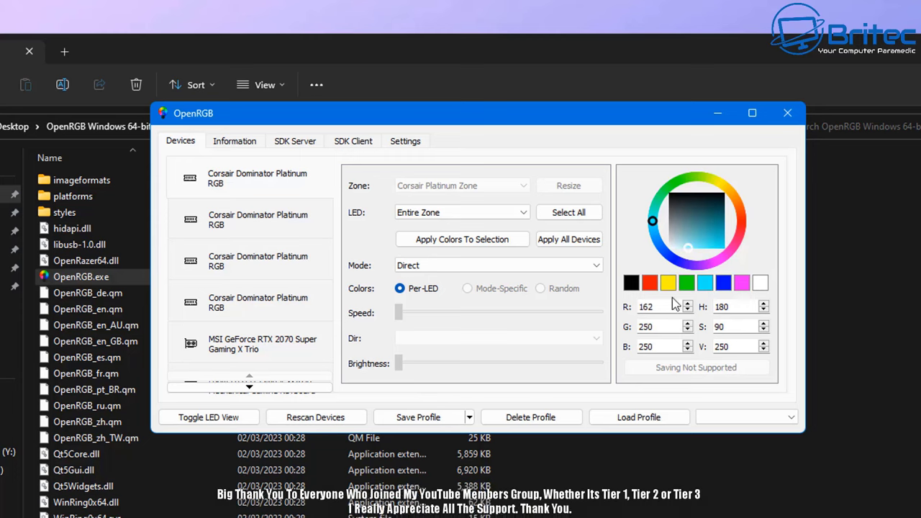